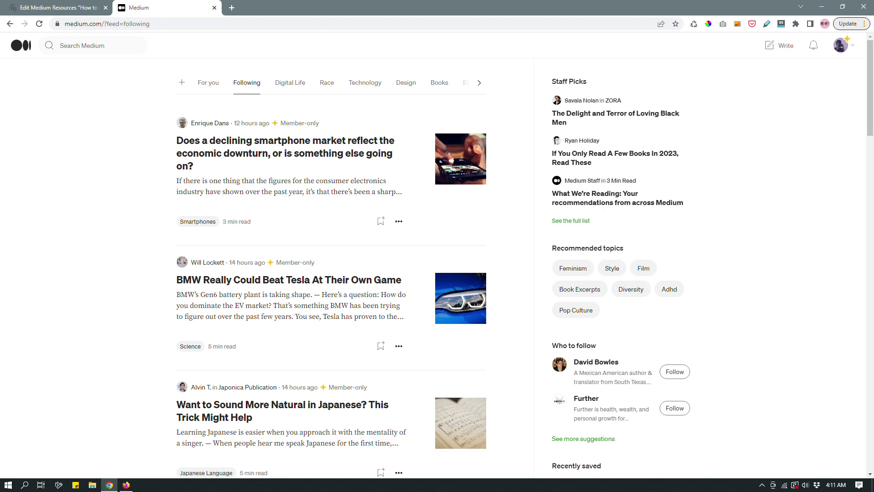
Step: Go to your stories list from the account menu and open the Import a story page
click(841, 44)
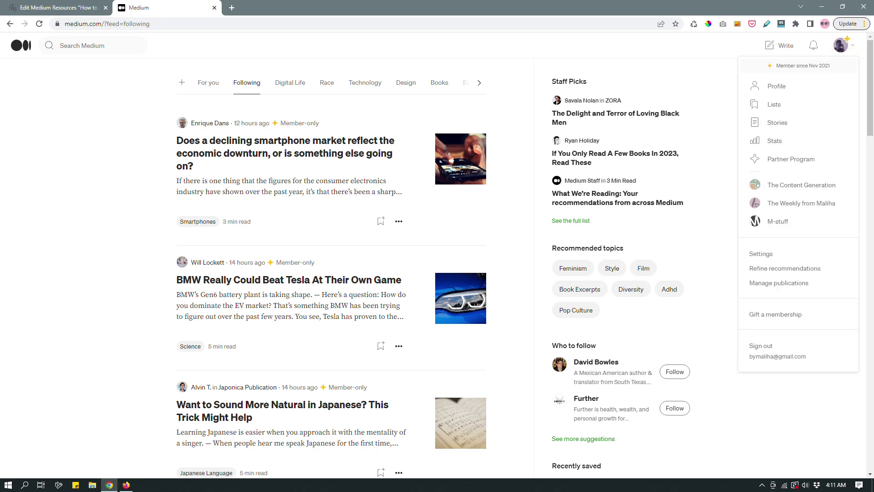
click(777, 122)
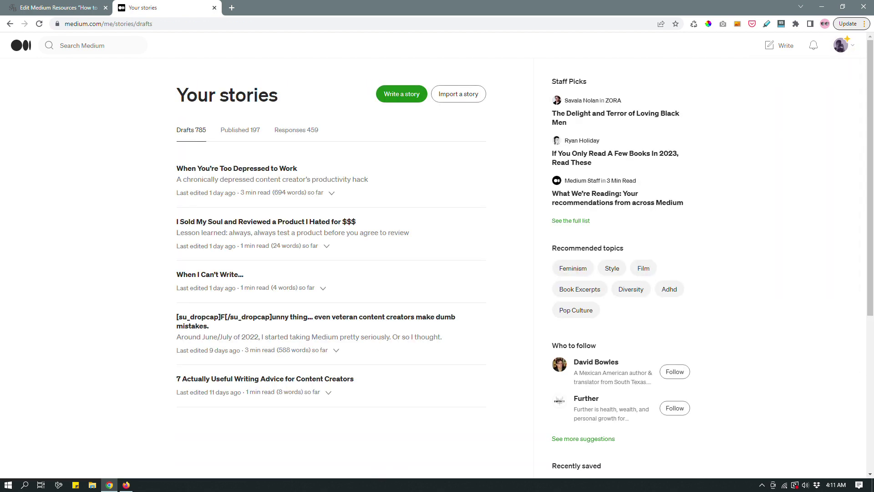
click(460, 94)
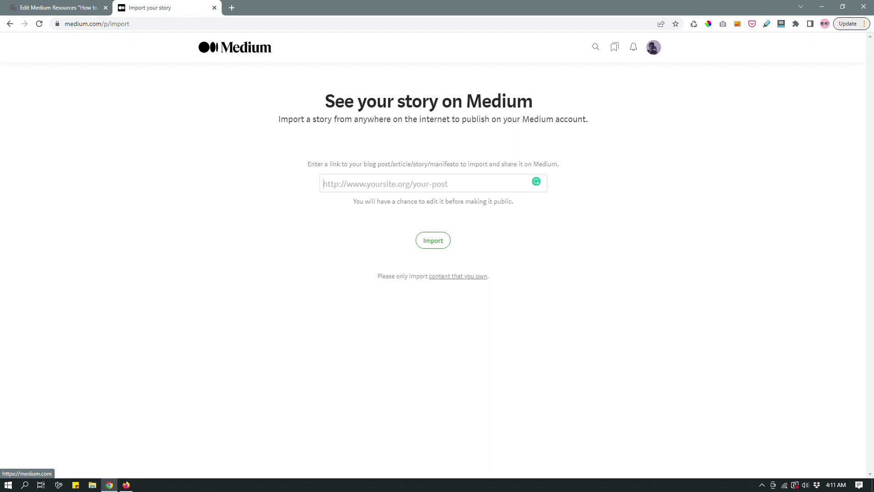
Step: Return to the Medium home feed and show the Following stories
click(260, 48)
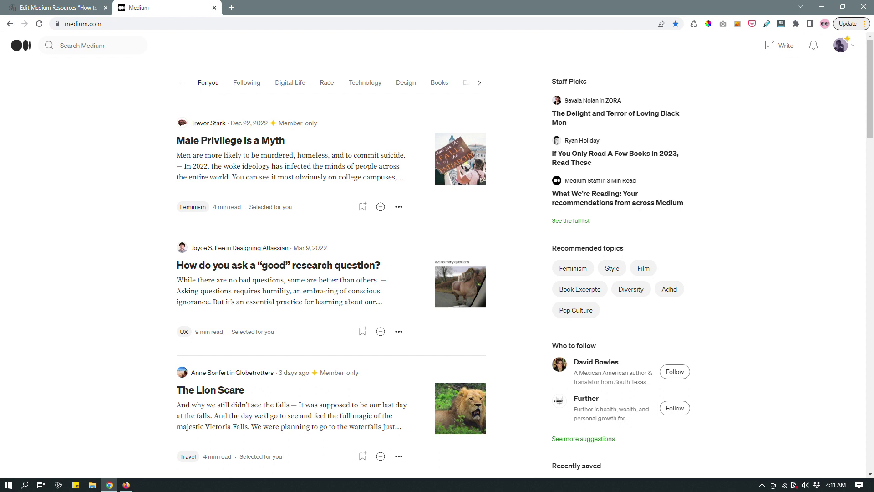
click(246, 83)
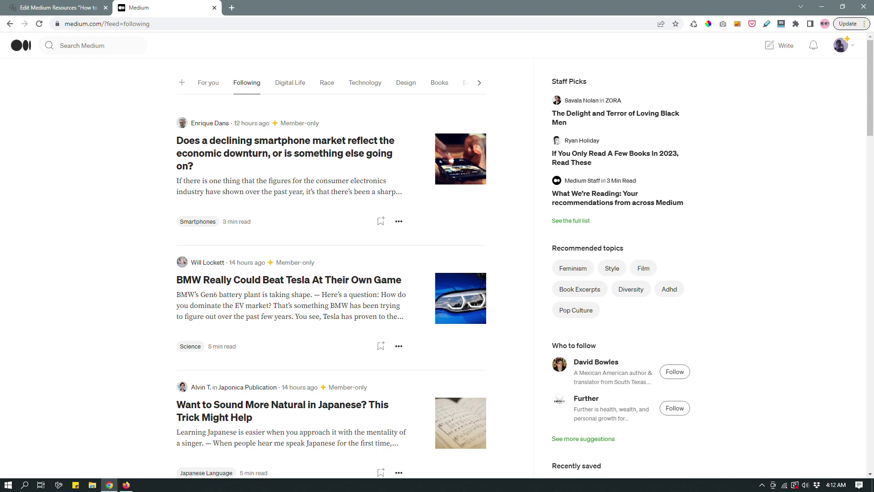
Step: Start a blank new-story draft with Write
click(780, 46)
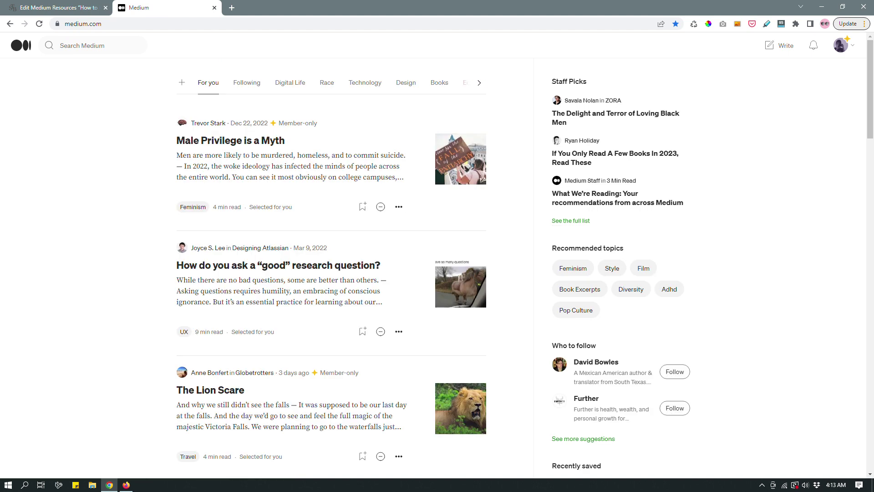
Step: Go to your profile and find the story "There's More than One Way to Blog and Succeed"
click(841, 45)
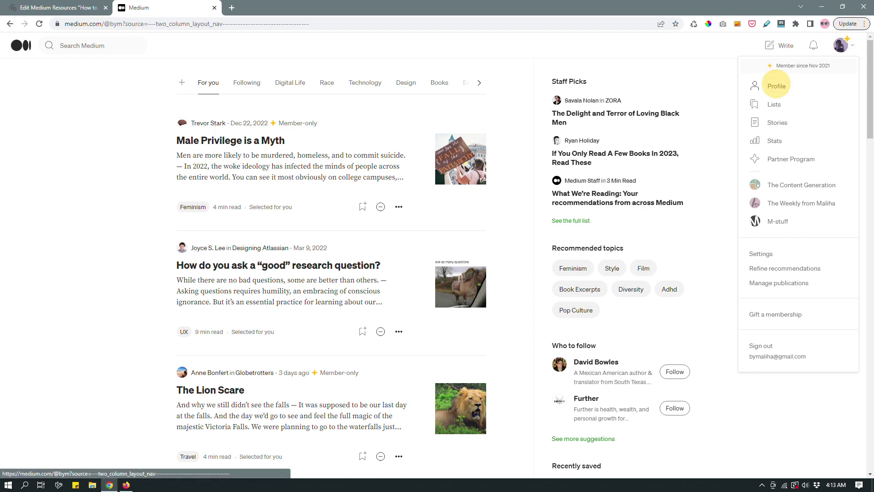
click(776, 86)
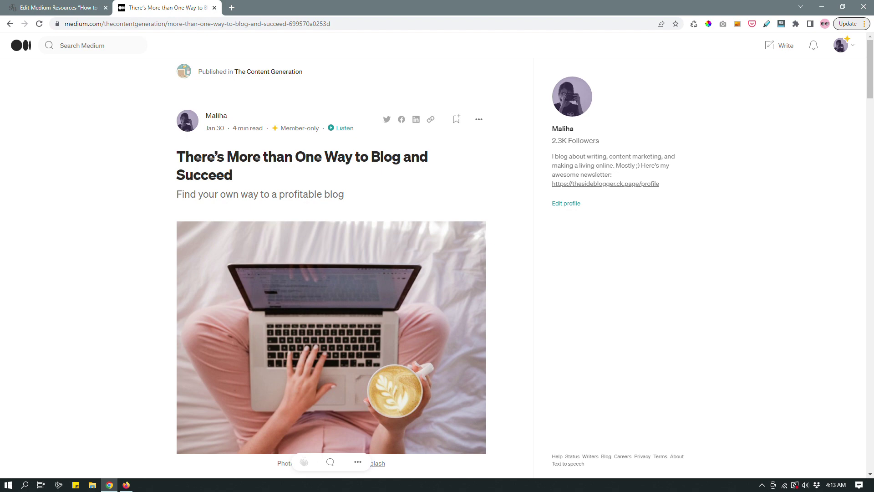
scroll(332, 255, down, 2)
scroll(332, 273, down, 3)
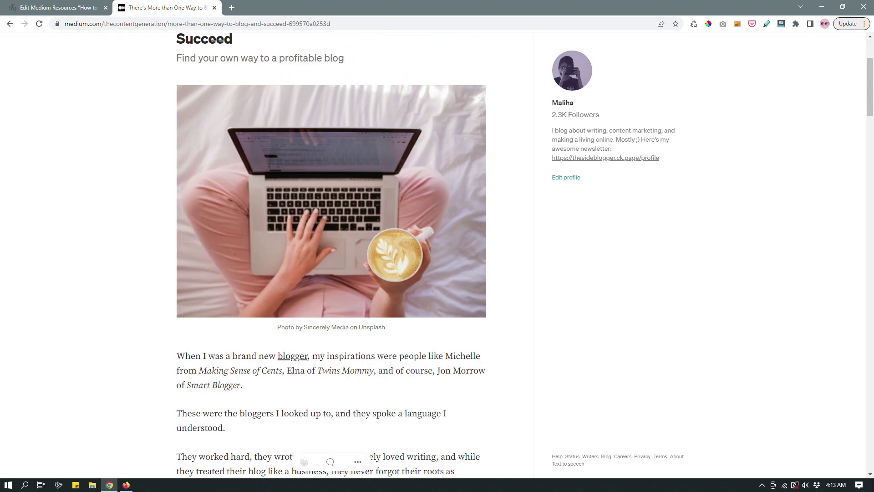
scroll(331, 274, up, 3)
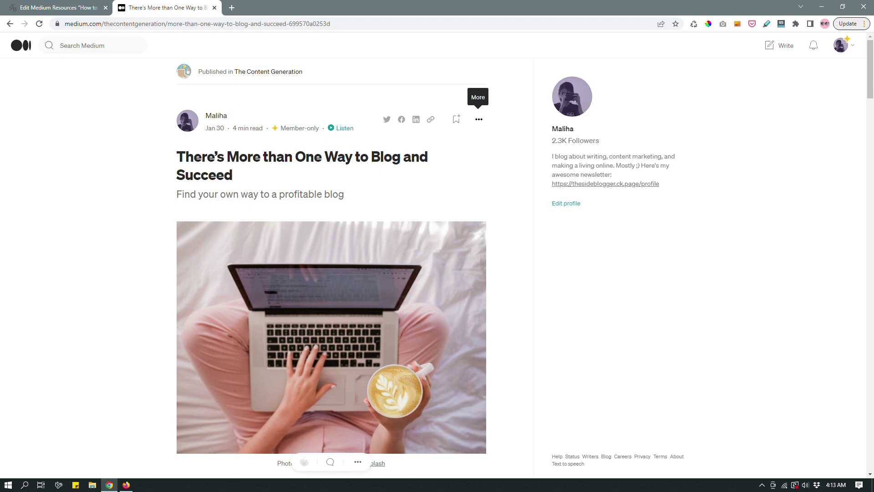
Step: Open the story's settings and expand its Advanced Settings section
click(479, 119)
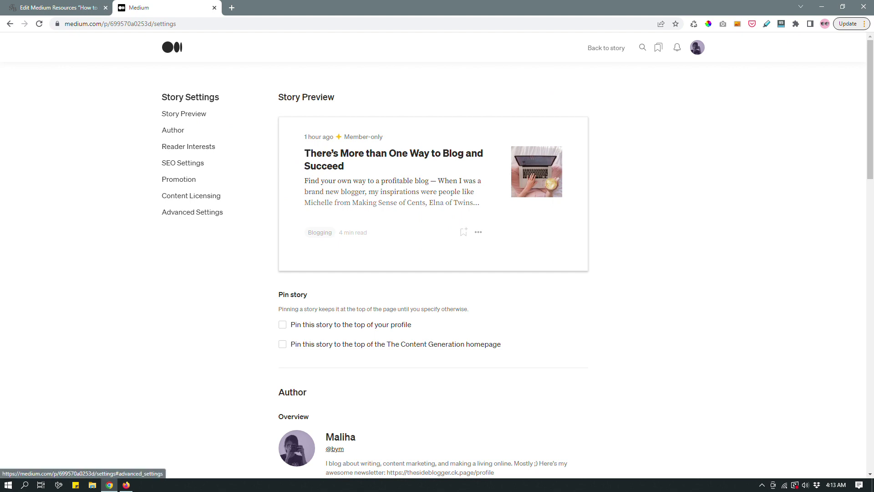
click(204, 212)
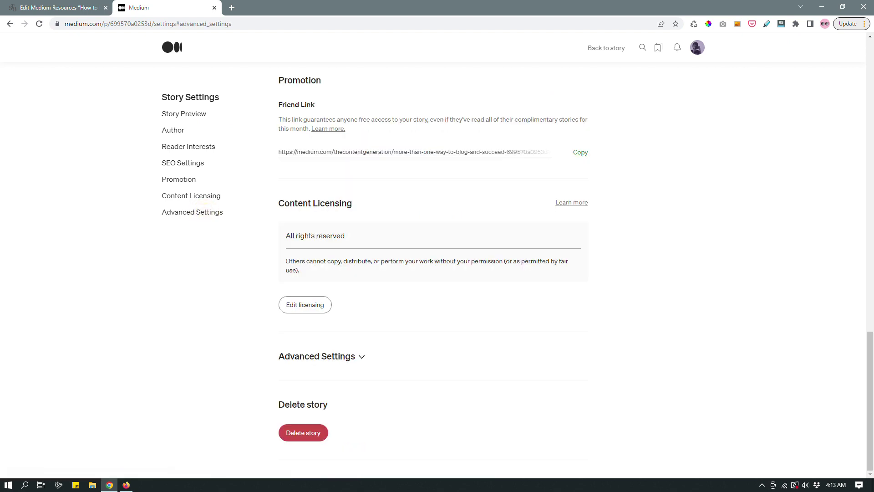
click(340, 356)
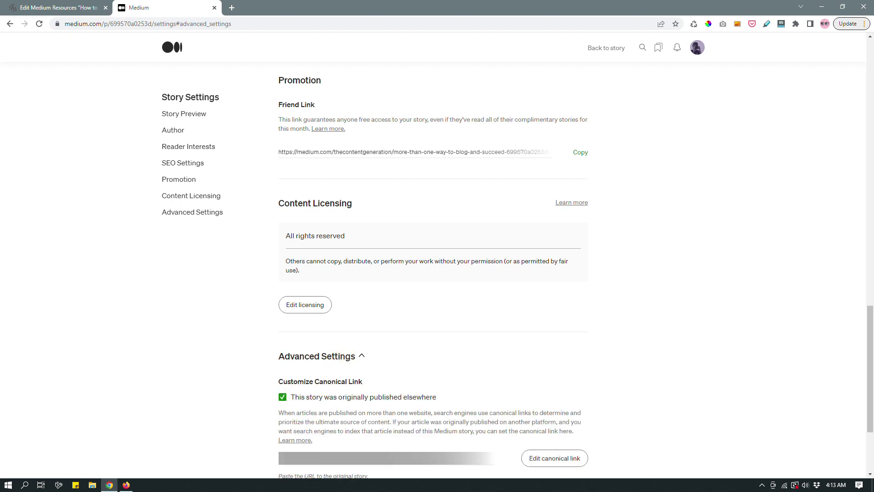
scroll(437, 268, down, 2)
scroll(438, 269, down, 1)
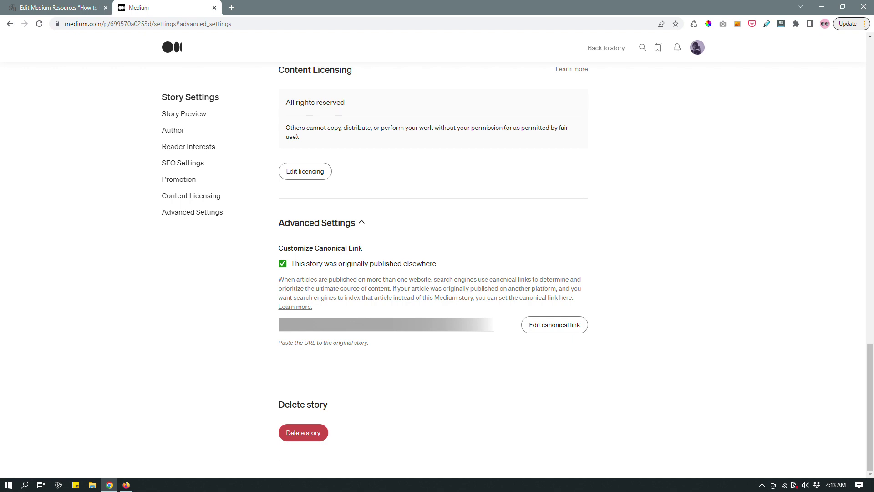
Step: Remove the old canonical link and re-tick "This story was originally published elsewhere"
click(282, 264)
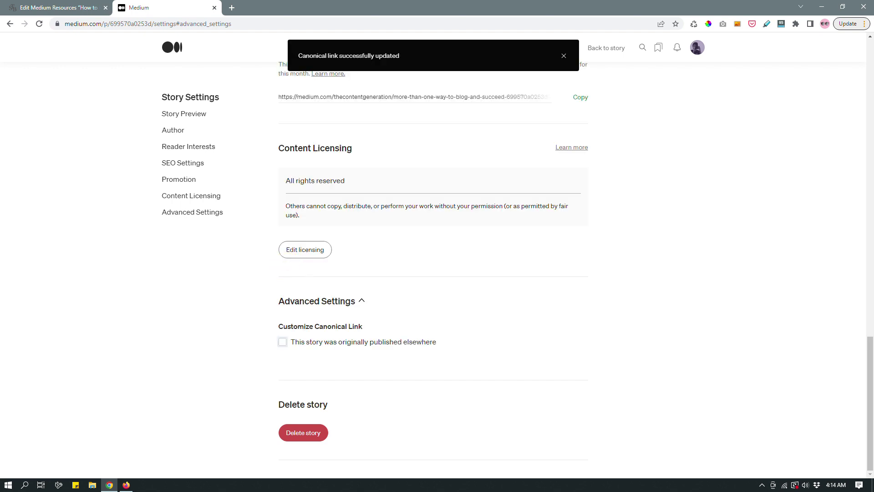
click(322, 301)
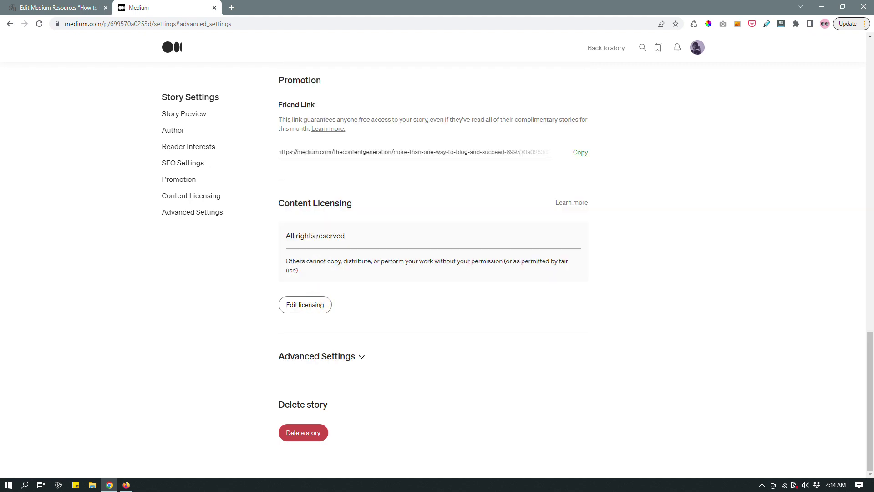
click(346, 357)
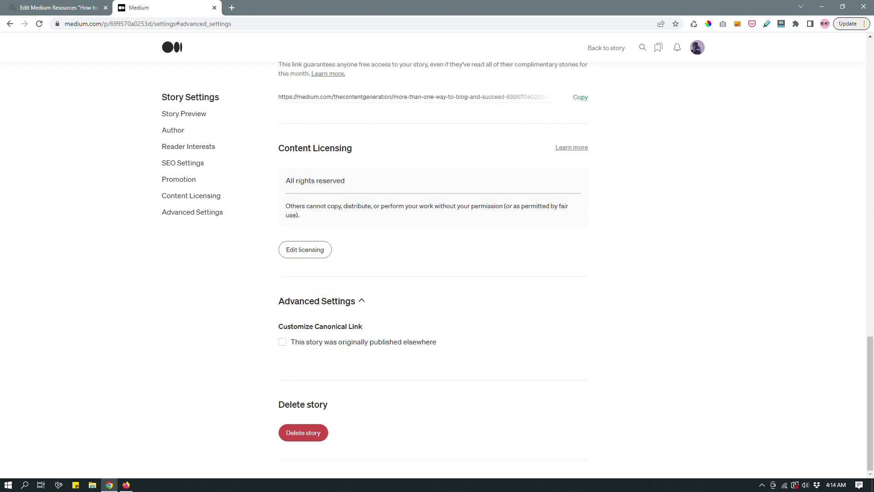
click(346, 301)
click(344, 355)
click(282, 341)
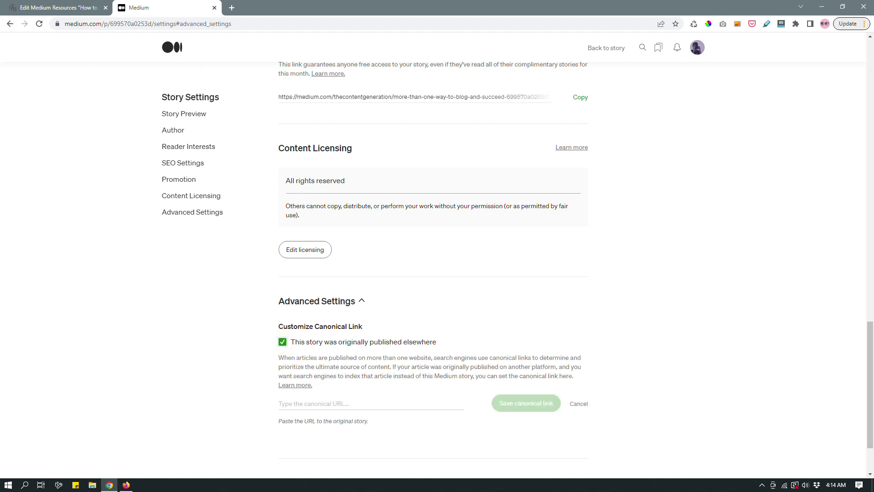
click(376, 403)
click(368, 400)
click(371, 394)
click(367, 402)
text(https://www.loom.com/share/01c669e8cbc74ff499f2f5b1b57e5cfb)
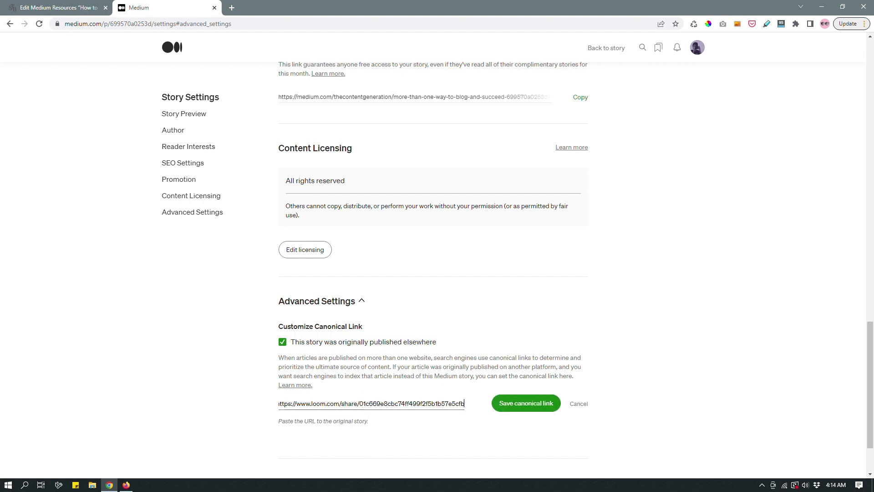
triple_click(371, 403)
key(BackSpace)
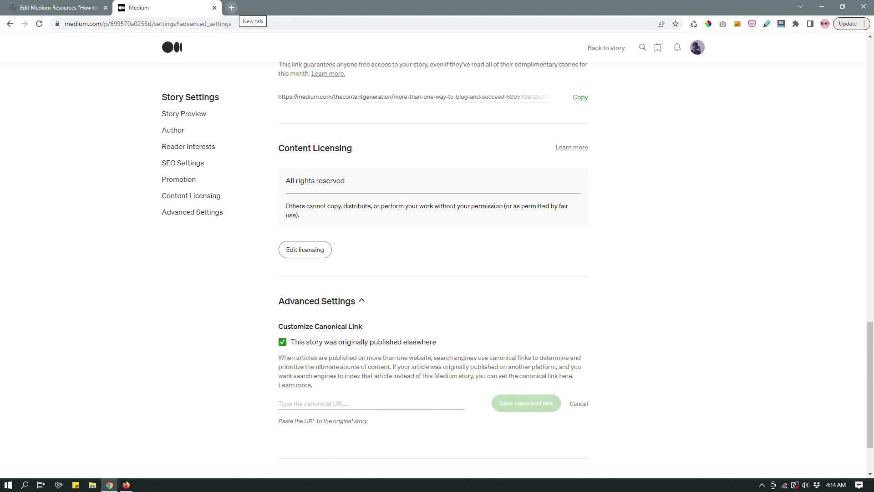
Step: Open the original "More than One Way to Blog and Succeed" post on thesideblogger.com and select its URL
click(232, 8)
text(the)
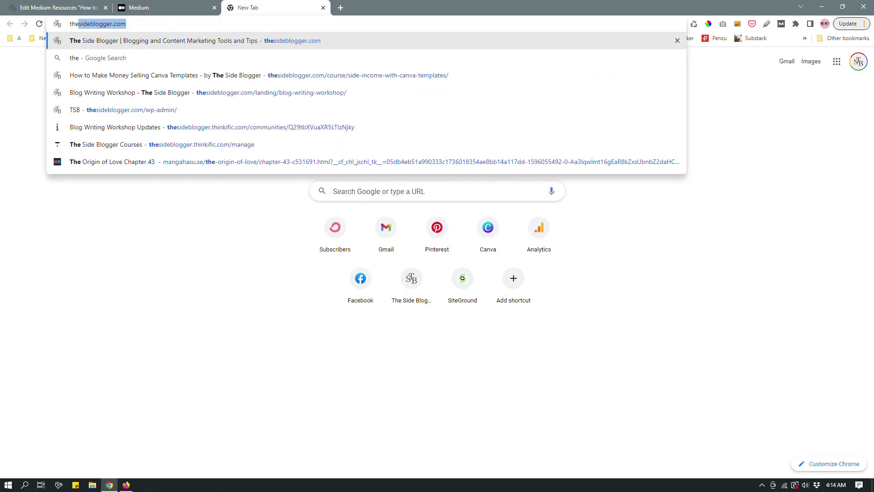
key(End)
text(/shor)
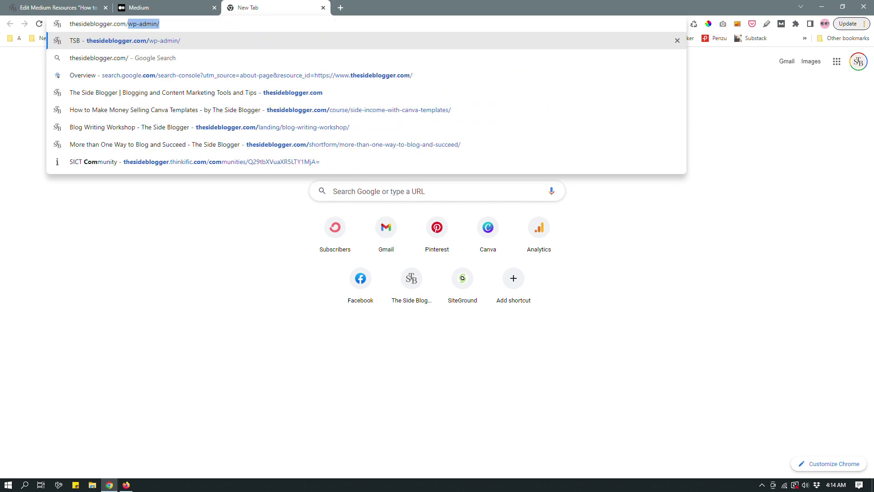
text(t)
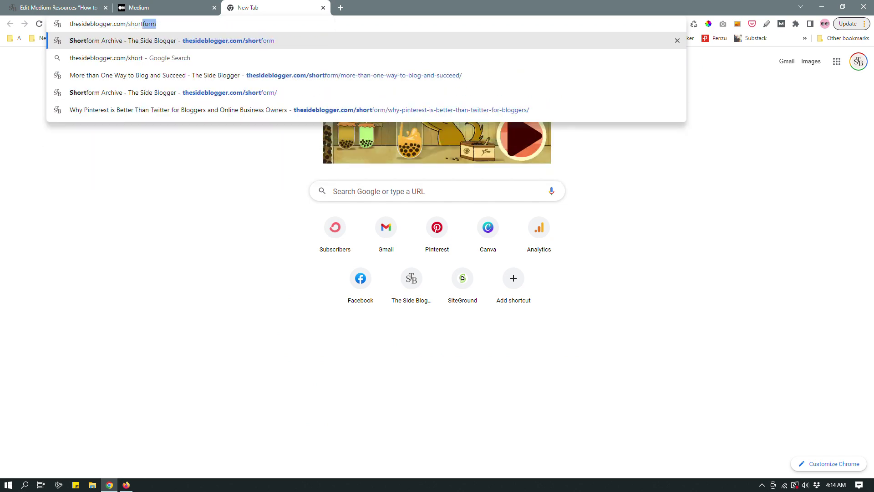
click(319, 75)
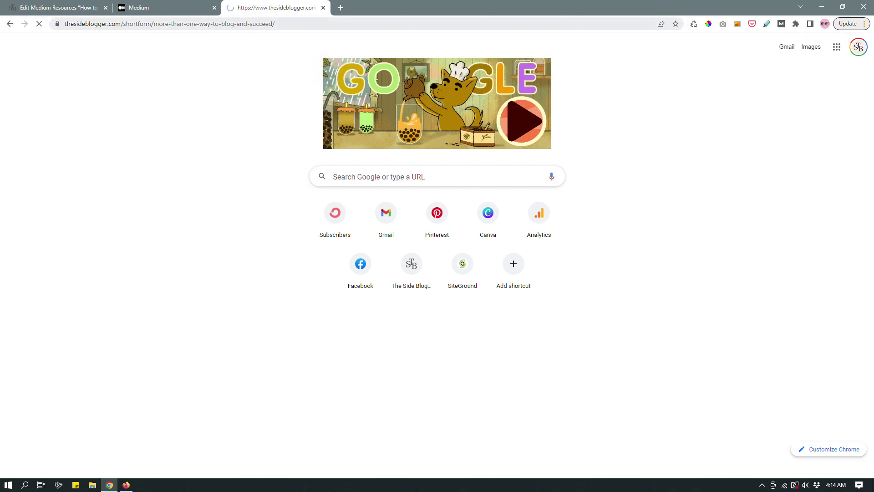
click(246, 23)
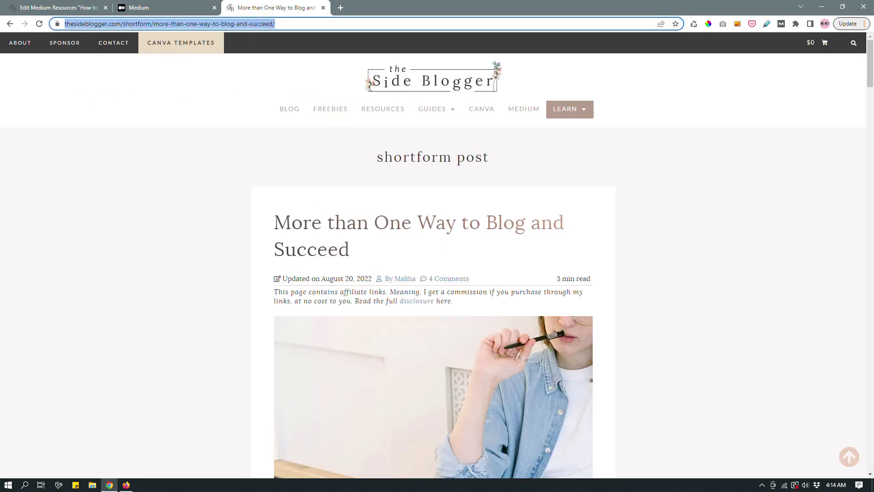
Step: Paste the thesideblogger.com post URL as the story's canonical link and save it
click(185, 8)
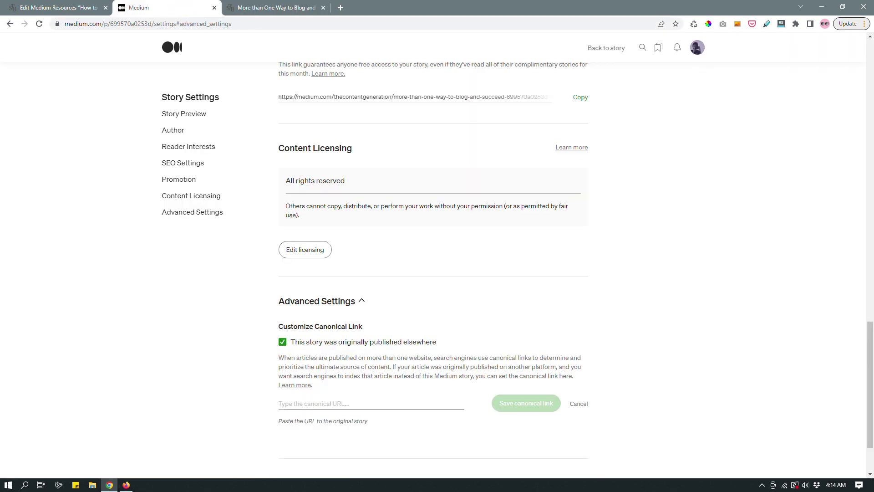
click(317, 403)
key(ctrl+v)
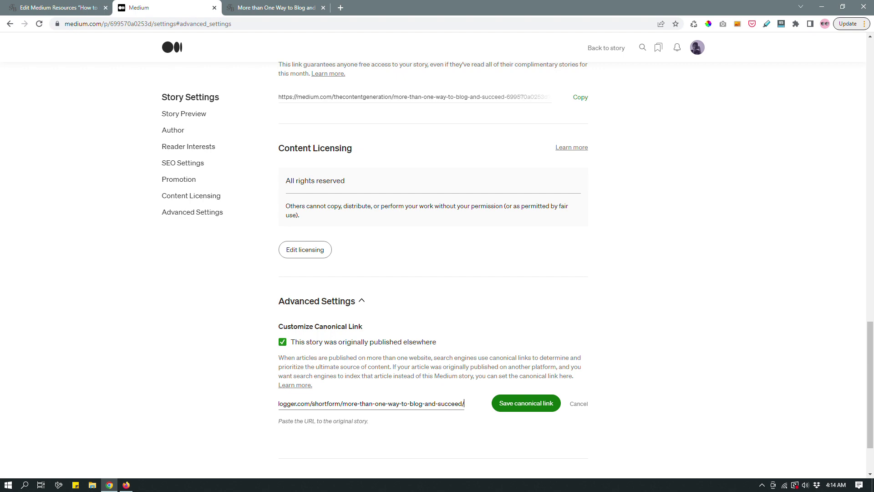
click(524, 404)
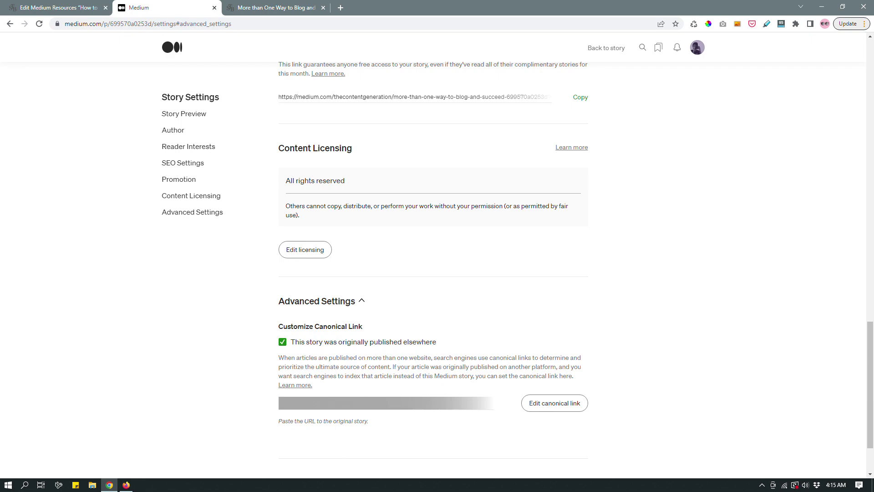
scroll(433, 273, up, 3)
scroll(433, 273, down, 2)
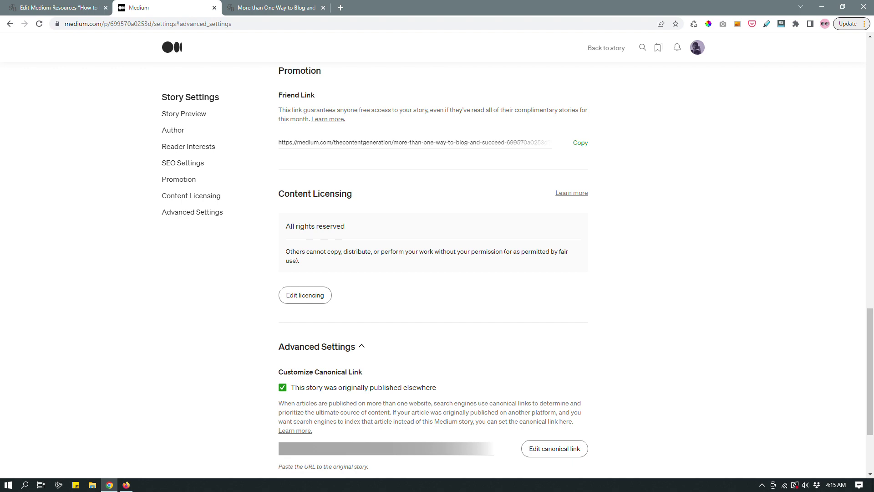
scroll(432, 273, up, 10)
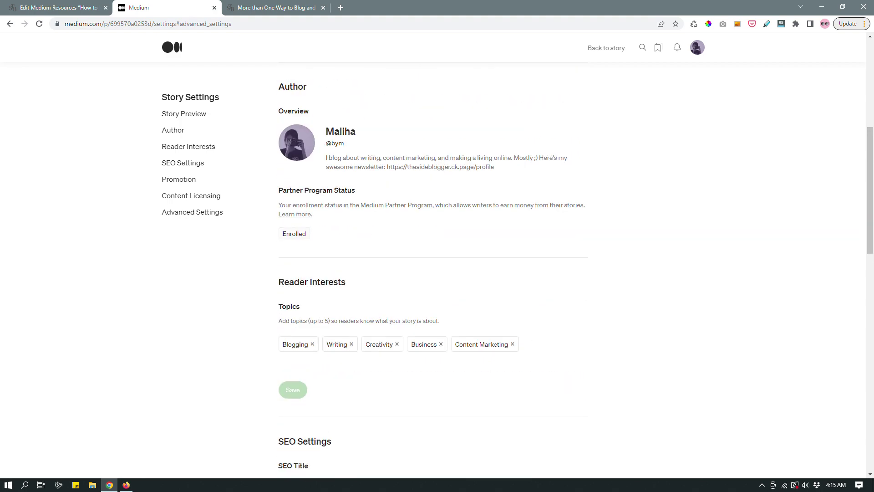